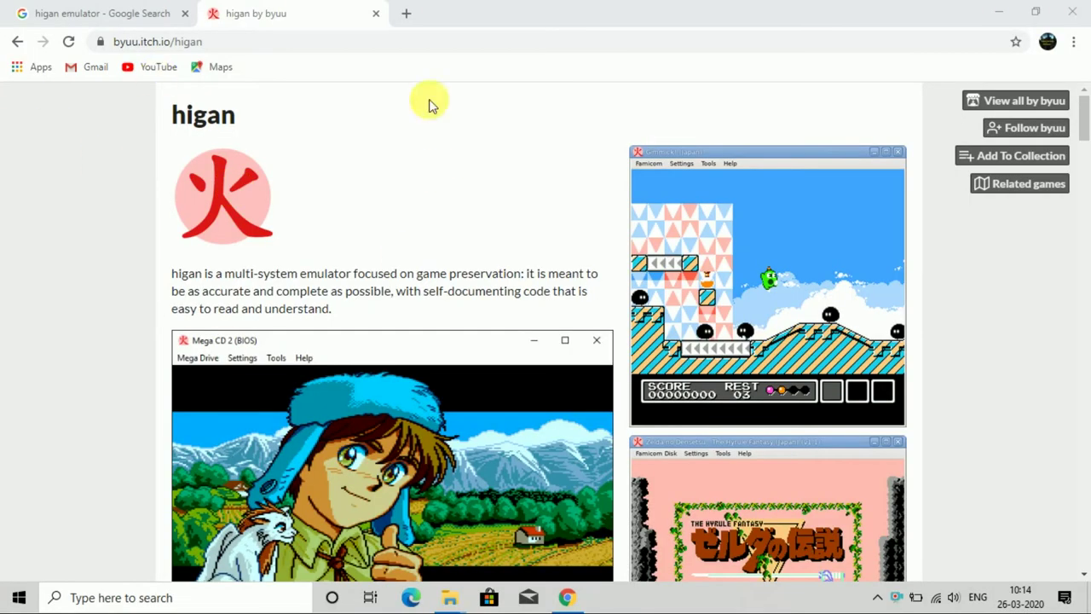
Step: Download the higan v110 Windows binary zip from itch.io and dismiss the thanks-for-downloading dialog
{"action": "scroll", "coordinate": [347, 183], "scroll_direction": "down", "scroll_amount": 6}
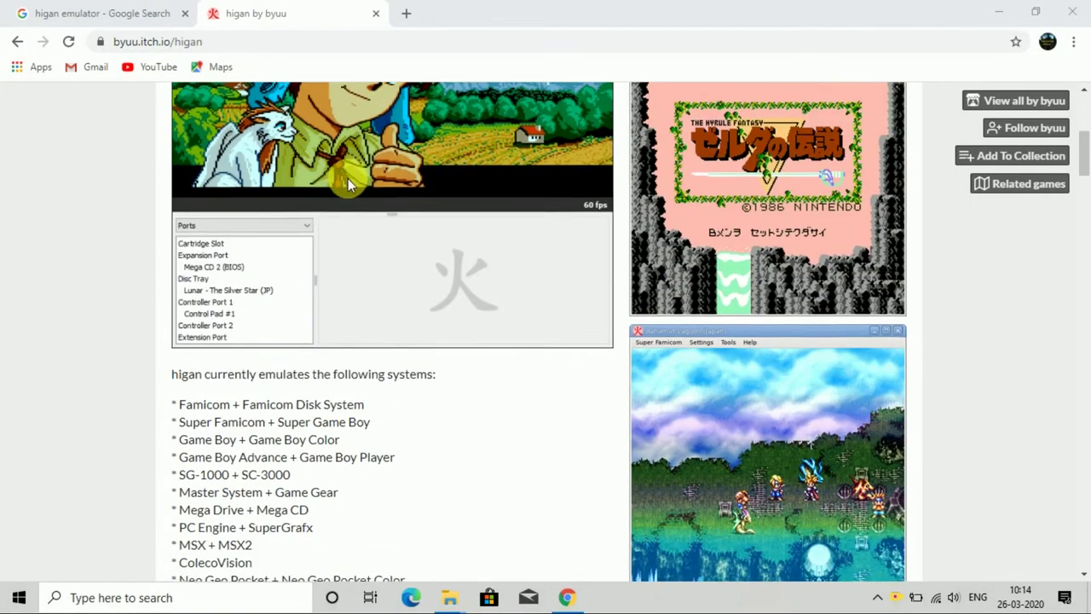
{"action": "scroll", "coordinate": [347, 183], "scroll_direction": "down", "scroll_amount": 2}
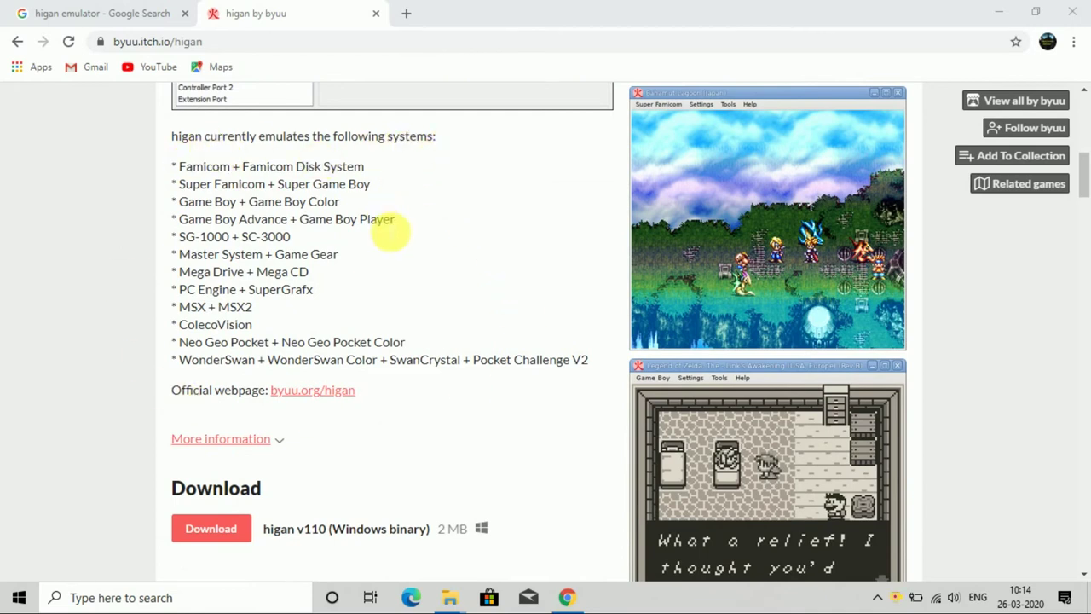
{"action": "scroll", "coordinate": [379, 340], "scroll_direction": "down", "scroll_amount": 2}
{"action": "scroll", "coordinate": [369, 379], "scroll_direction": "down", "scroll_amount": 1}
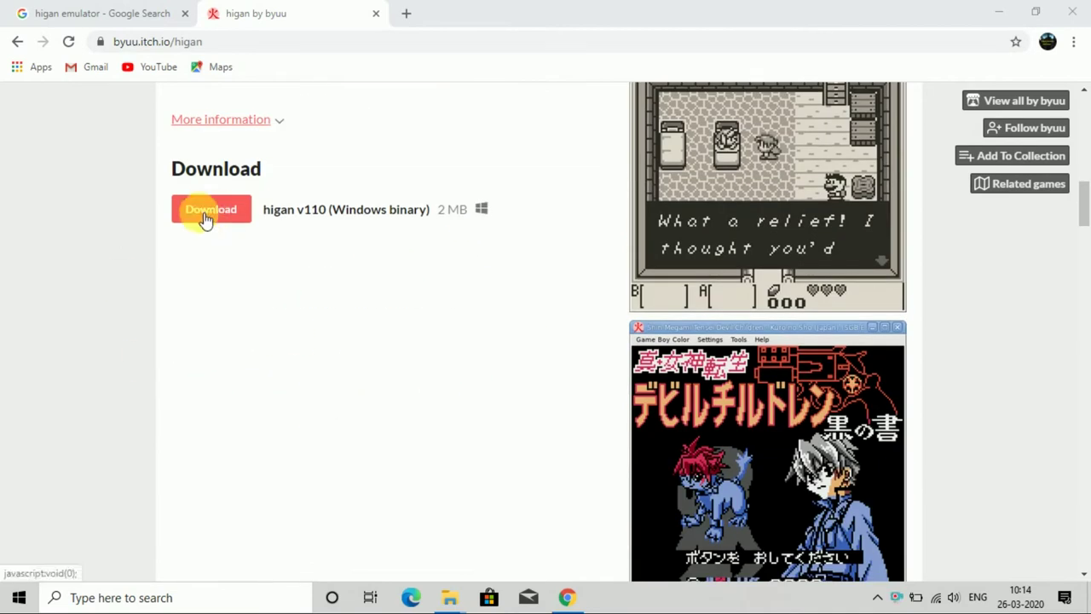
{"action": "left_click", "coordinate": [212, 219]}
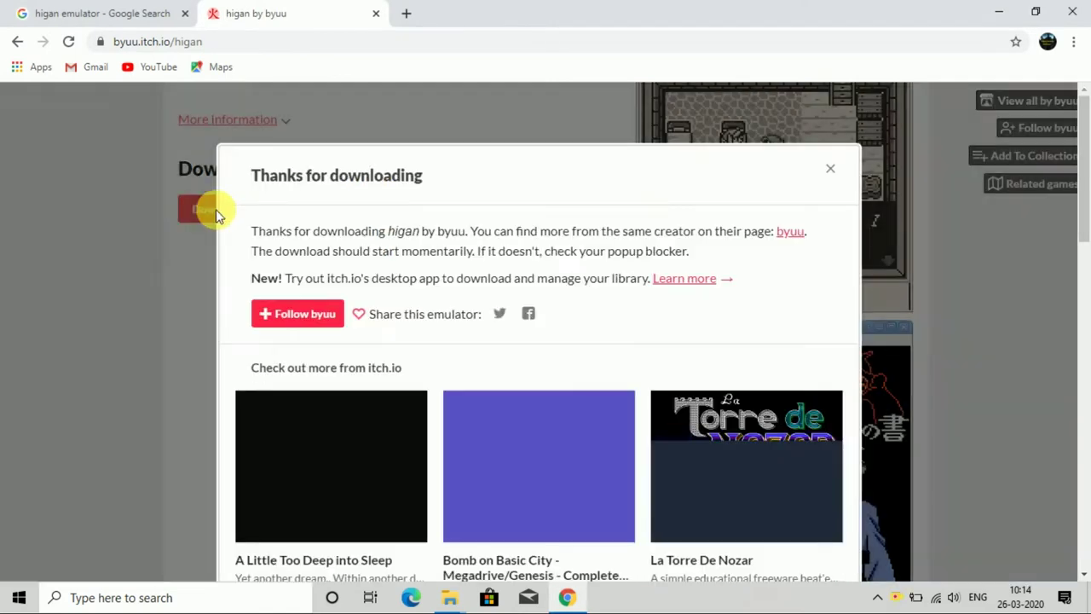
{"action": "left_click", "coordinate": [209, 213]}
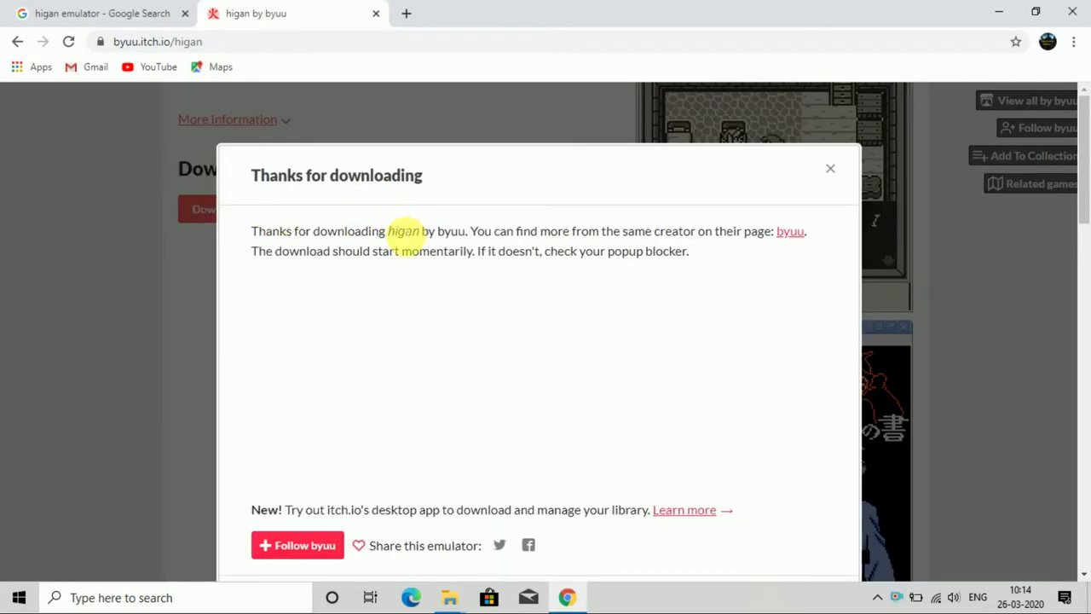
{"action": "scroll", "coordinate": [399, 245], "scroll_direction": "down", "scroll_amount": 4}
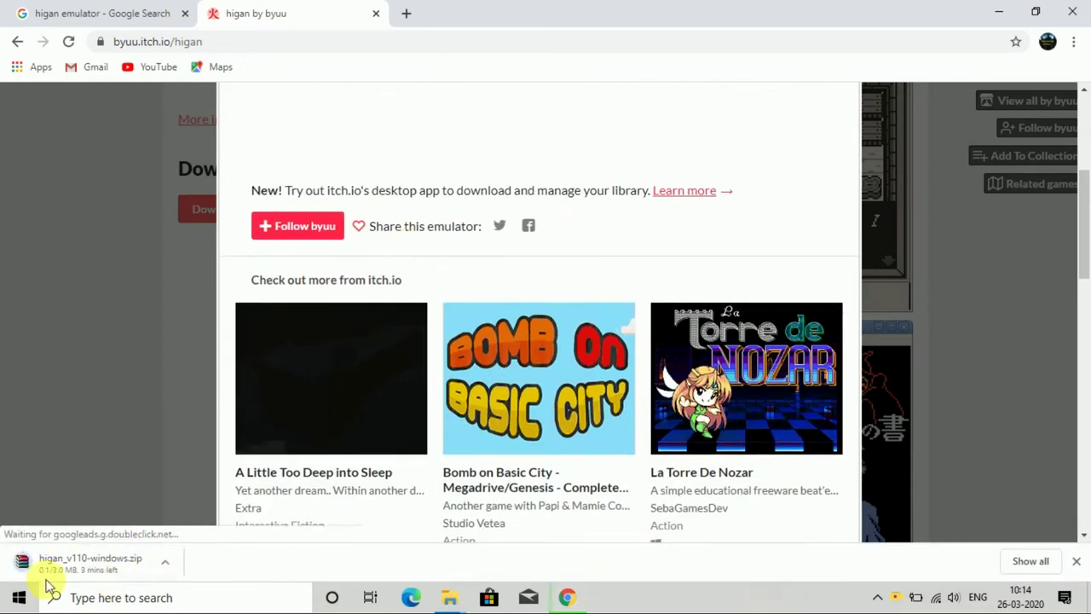
{"action": "scroll", "coordinate": [704, 276], "scroll_direction": "up", "scroll_amount": 4}
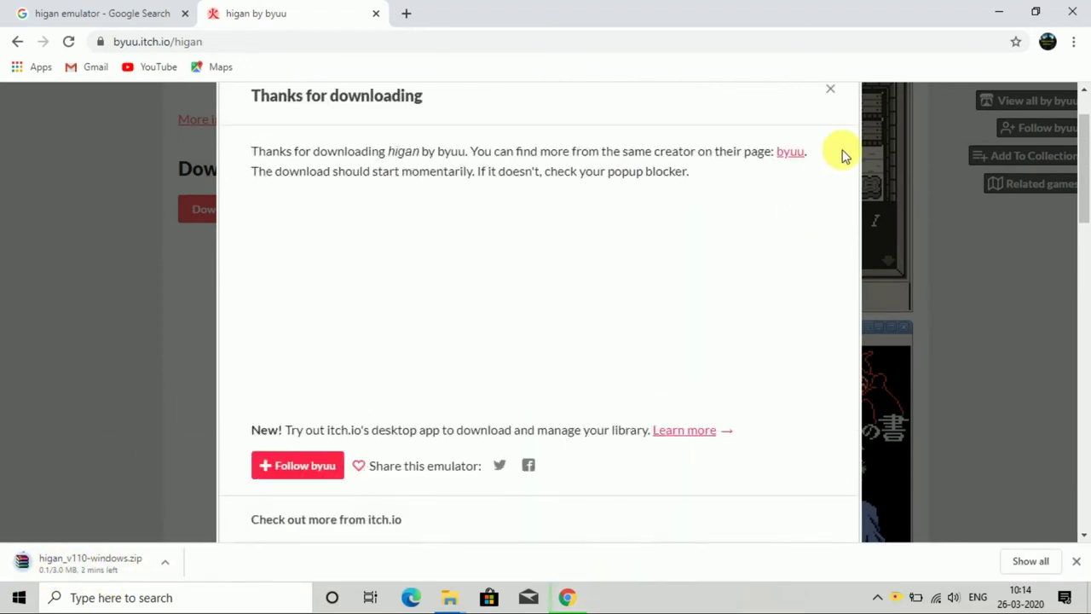
{"action": "left_click", "coordinate": [828, 90]}
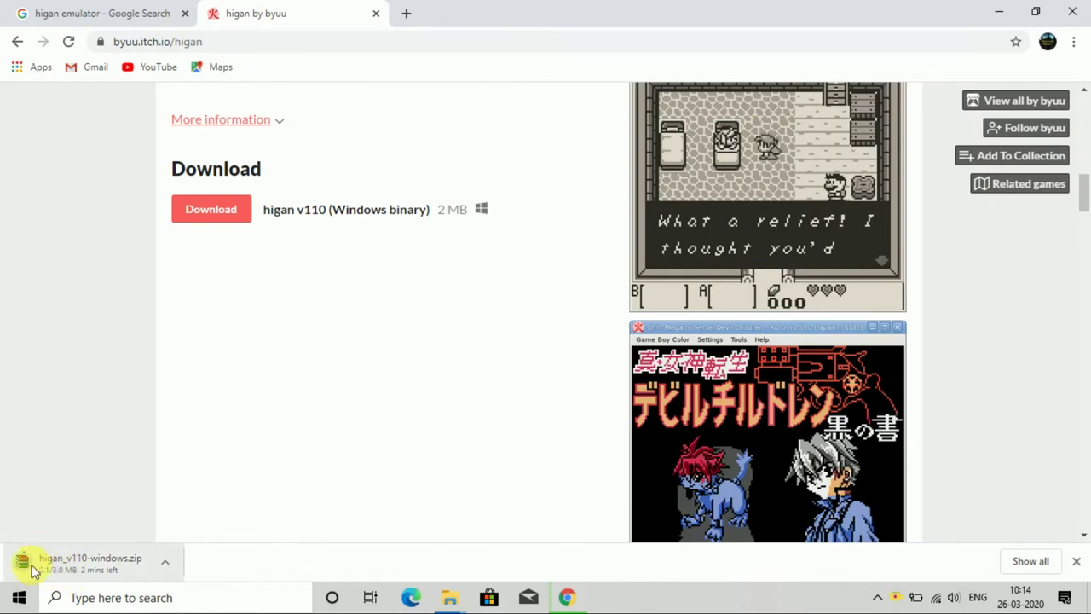
{"action": "scroll", "coordinate": [349, 475], "scroll_direction": "down", "scroll_amount": 5}
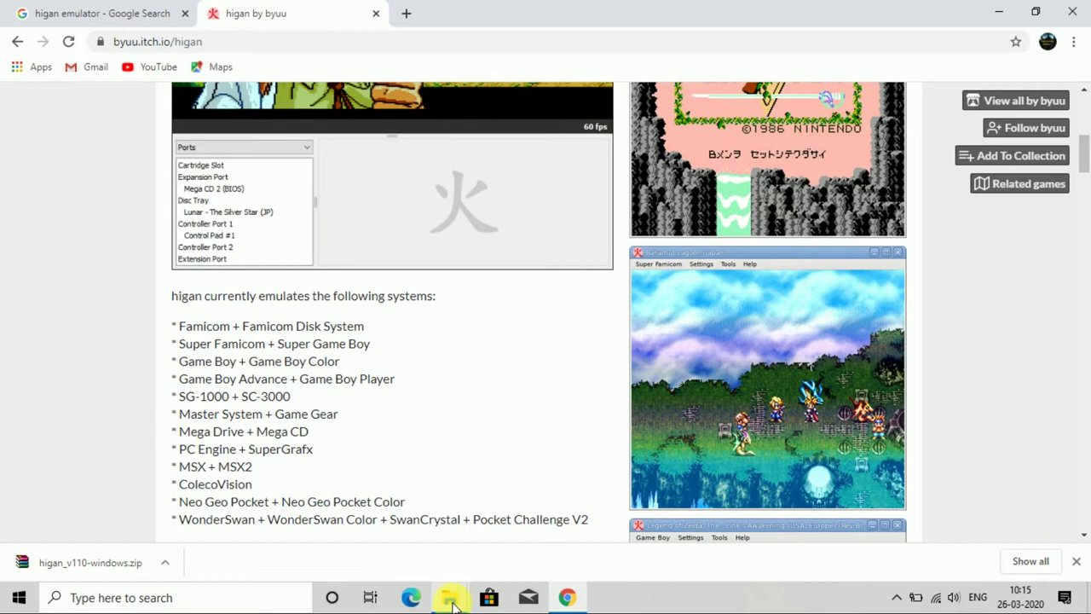
Step: Cut higan_v110-windows.zip from Downloads, paste it on the desktop, and nudge its icon into place
{"action": "mouse_move", "coordinate": [454, 604]}
{"action": "left_click", "coordinate": [402, 539]}
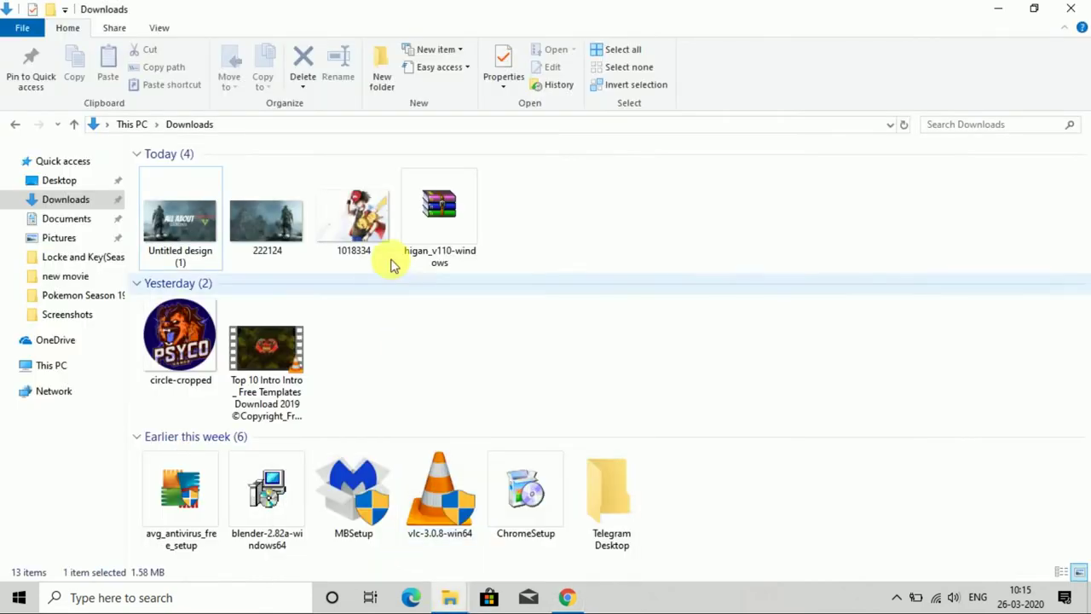
{"action": "right_click", "coordinate": [440, 221]}
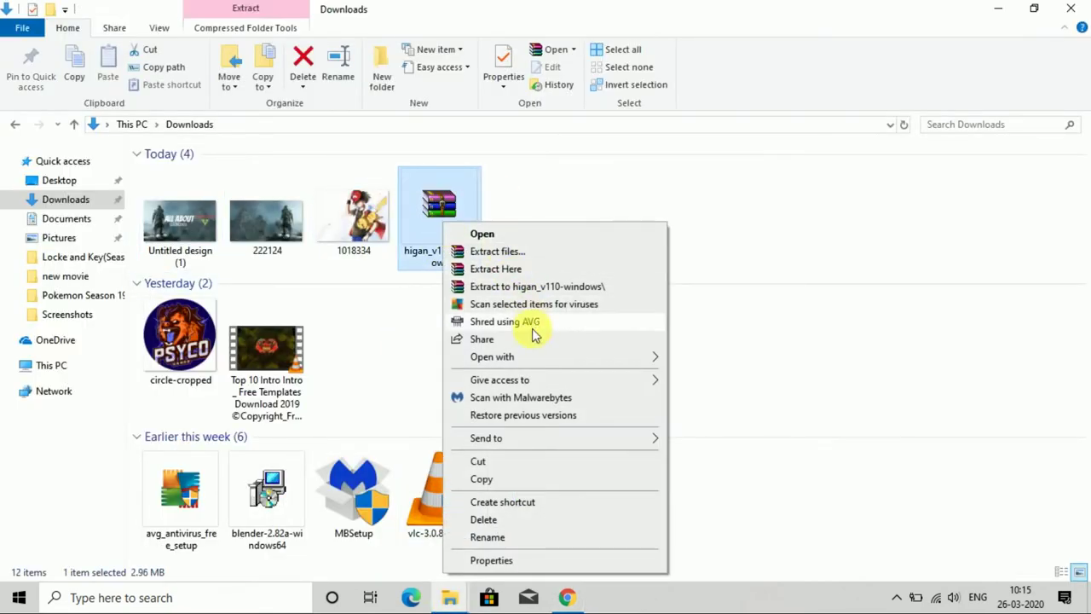
{"action": "left_click", "coordinate": [502, 467]}
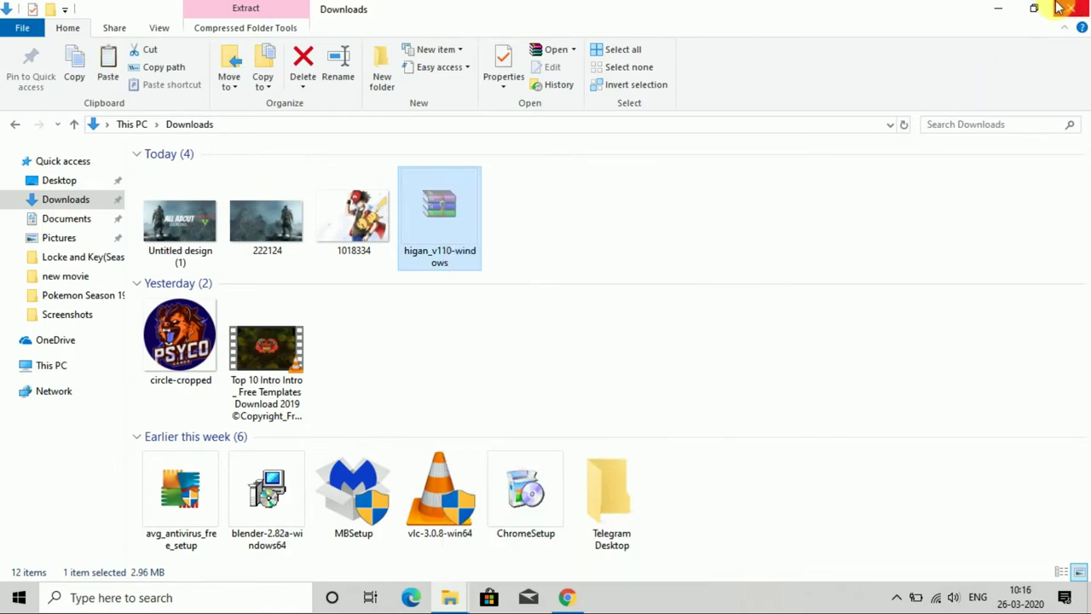
{"action": "left_click", "coordinate": [991, 7]}
{"action": "right_click", "coordinate": [540, 111]}
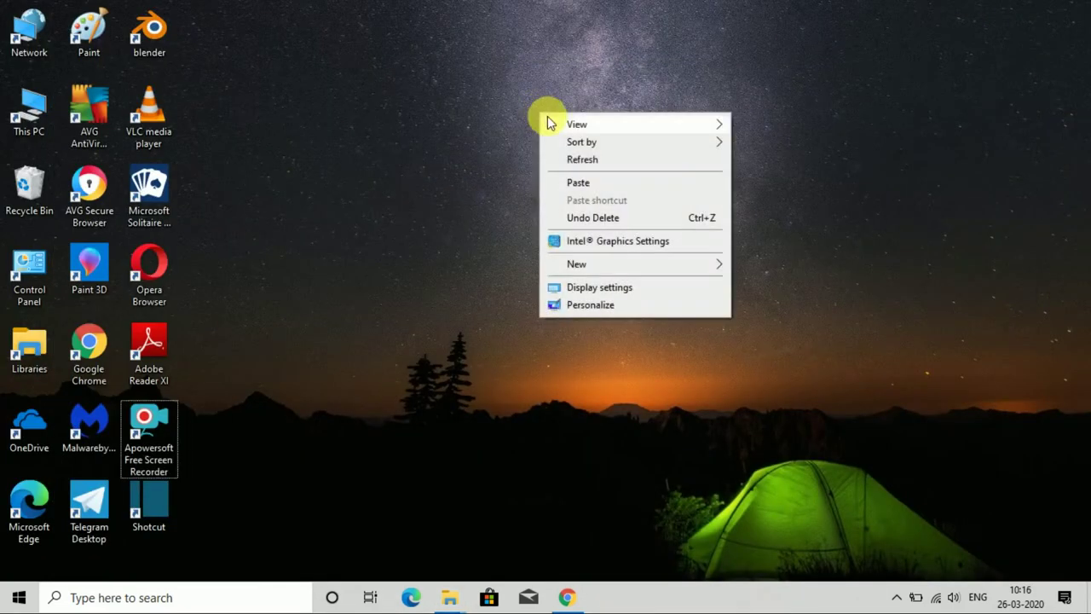
{"action": "left_click", "coordinate": [584, 183]}
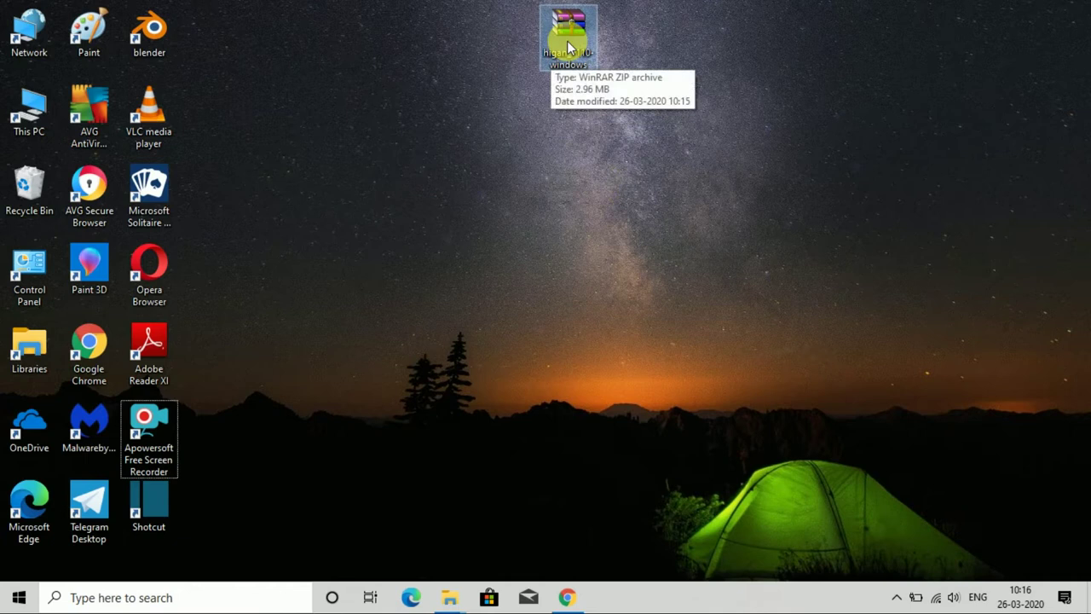
{"action": "mouse_move", "coordinate": [566, 41]}
{"action": "left_mouse_down"}
{"action": "mouse_move", "coordinate": [523, 159]}
{"action": "mouse_move", "coordinate": [510, 119]}
{"action": "left_mouse_up"}
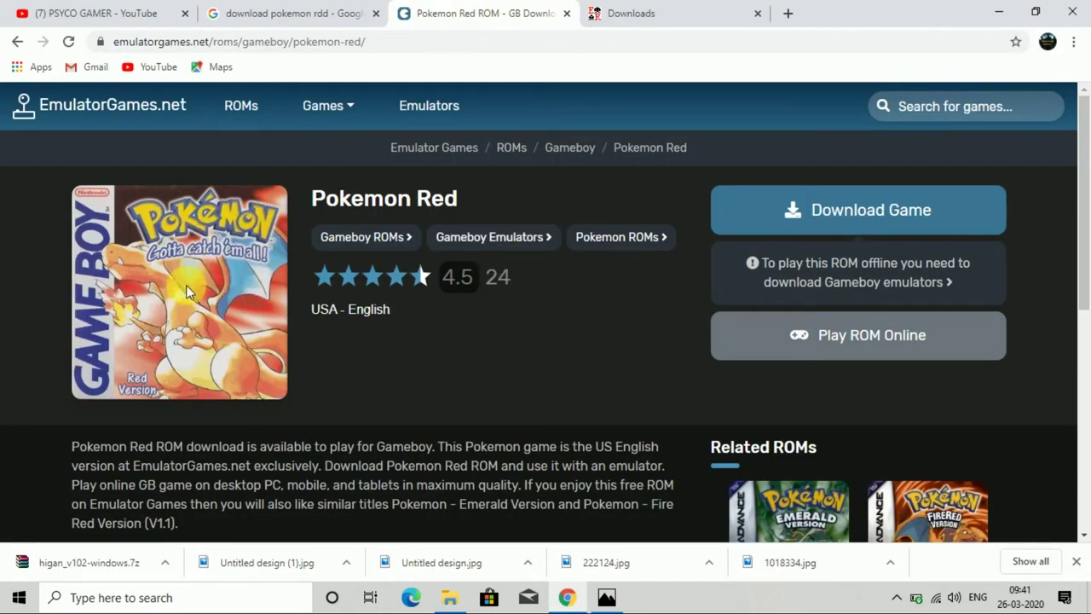
Step: Download the Pokemon Red (UE) ROM zip from its EmulatorGames.net page
{"action": "left_click", "coordinate": [864, 209]}
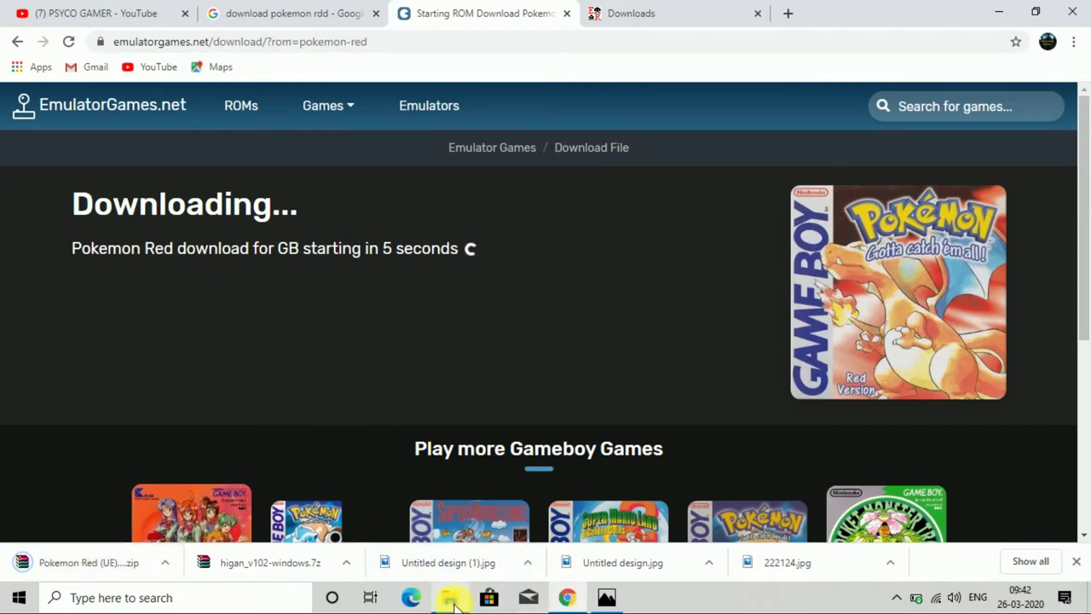
Step: Cut the Pokemon Red (UE) zip from Downloads and paste it on the desktop next to the higan zip
{"action": "mouse_move", "coordinate": [451, 597]}
{"action": "left_click", "coordinate": [465, 555]}
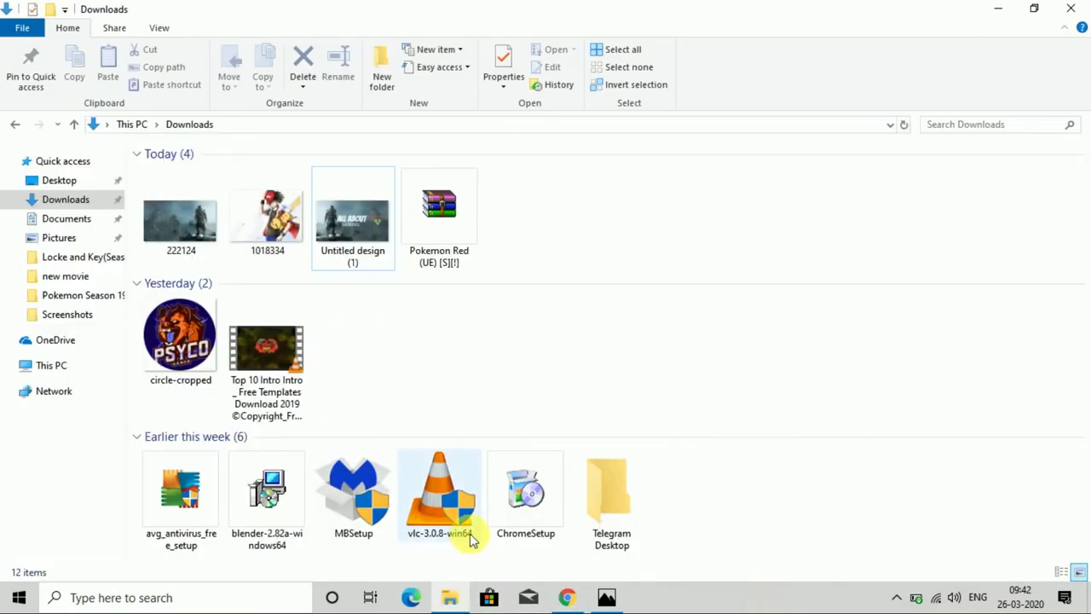
{"action": "right_click", "coordinate": [449, 206]}
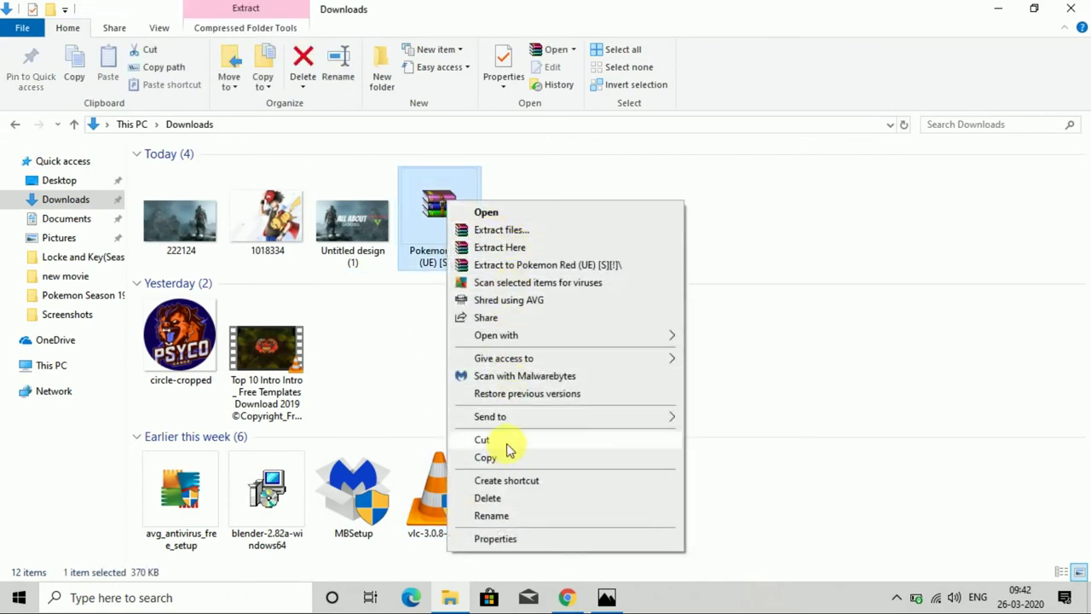
{"action": "left_click", "coordinate": [502, 439]}
{"action": "left_click", "coordinate": [998, 10]}
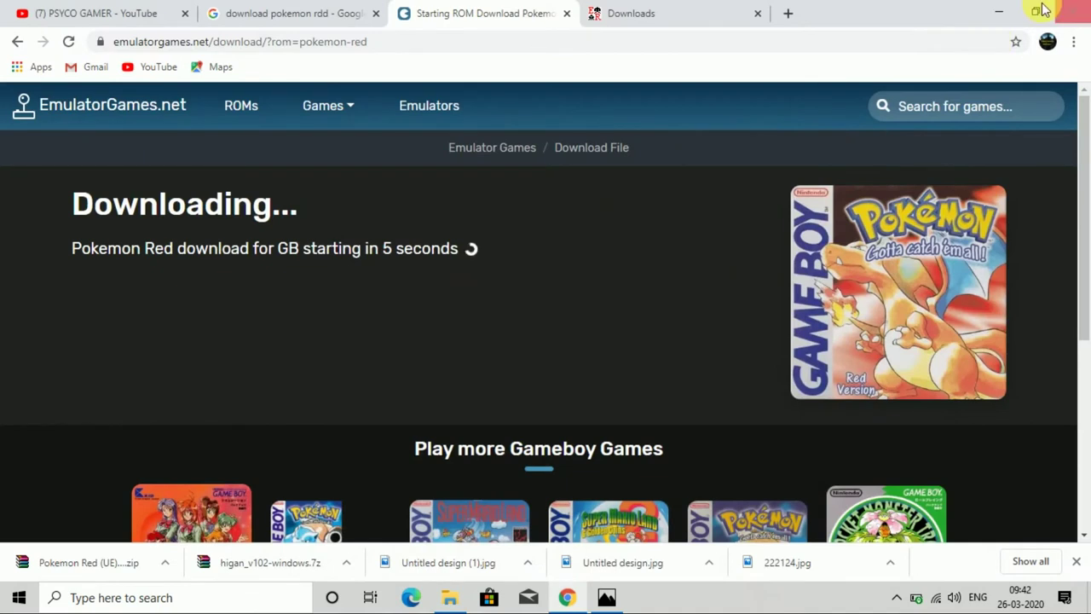
{"action": "left_click", "coordinate": [998, 13]}
{"action": "right_click", "coordinate": [711, 191]}
{"action": "left_click", "coordinate": [773, 264]}
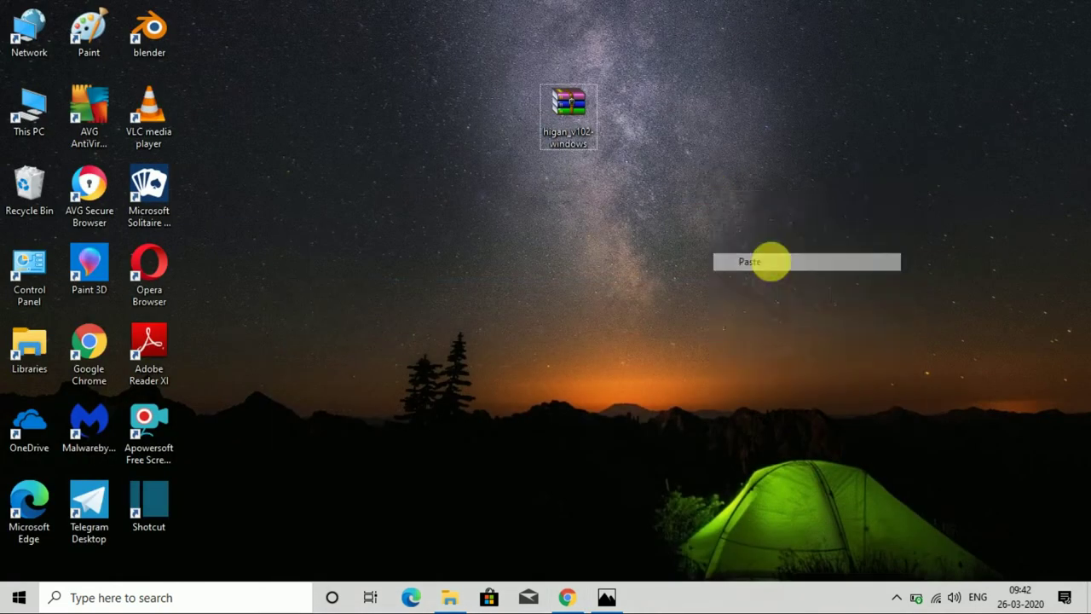
{"action": "left_click_drag", "start_coordinate": [771, 95], "coordinate": [686, 101]}
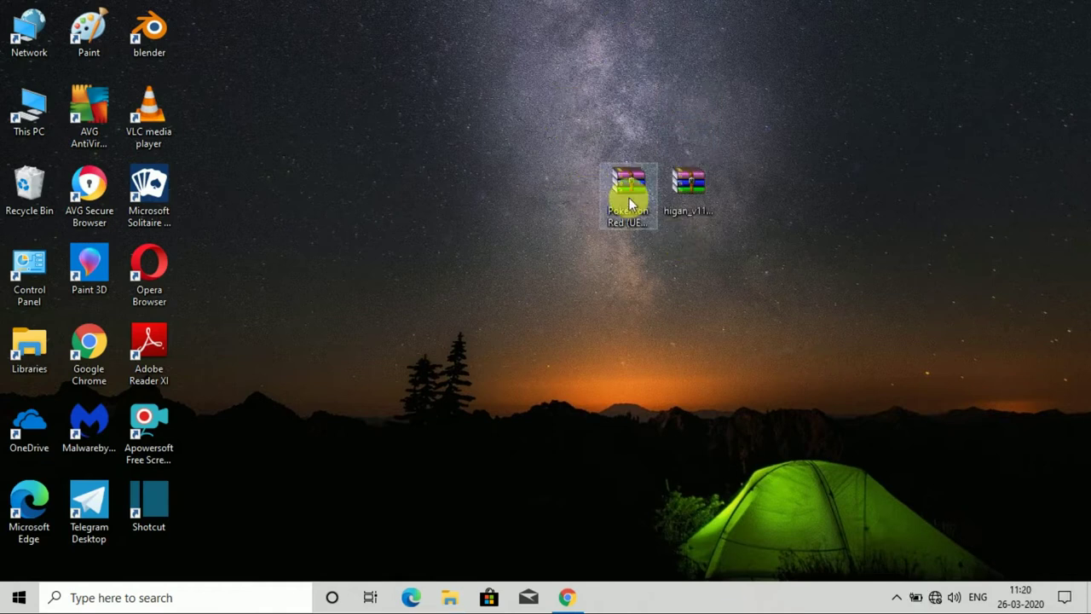
Step: Use Extract Here on the Pokemon Red zip and the higan_v110-windows zip
{"action": "right_click", "coordinate": [629, 198]}
{"action": "left_click", "coordinate": [706, 246]}
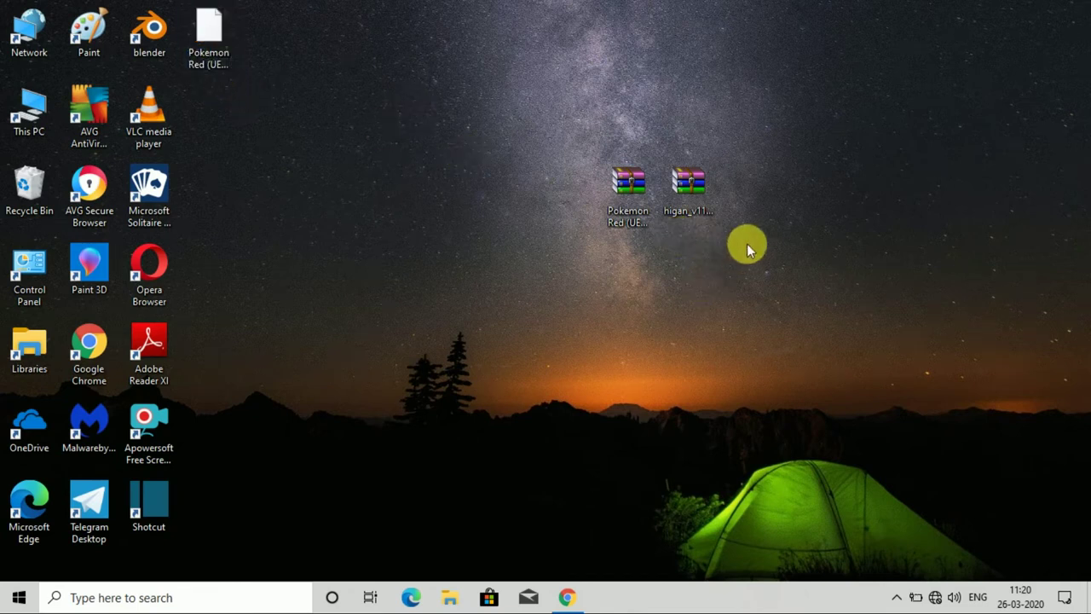
{"action": "right_click", "coordinate": [680, 187]}
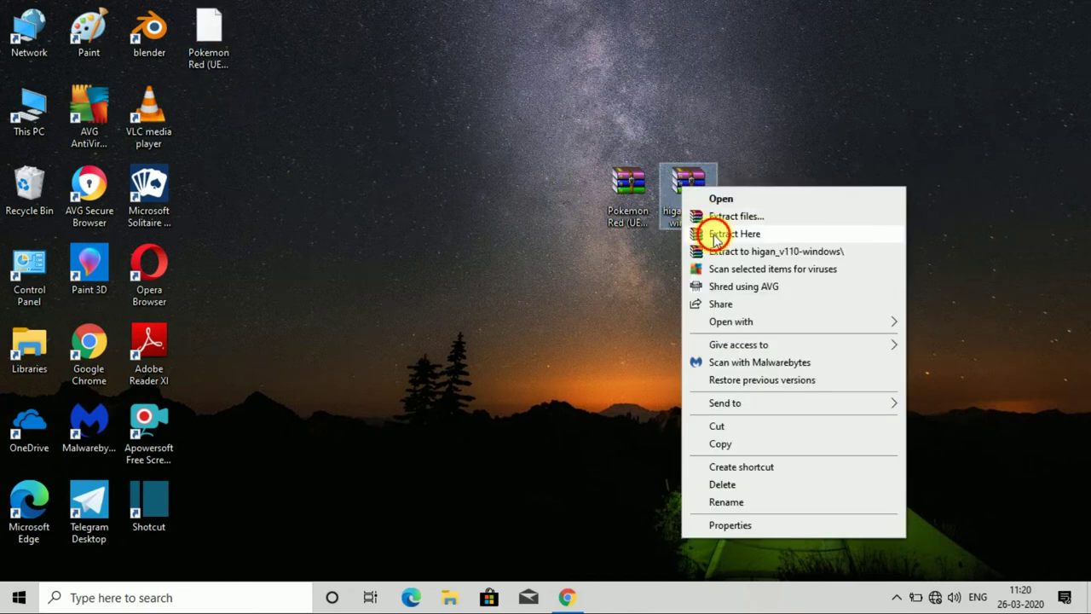
{"action": "left_click", "coordinate": [705, 233]}
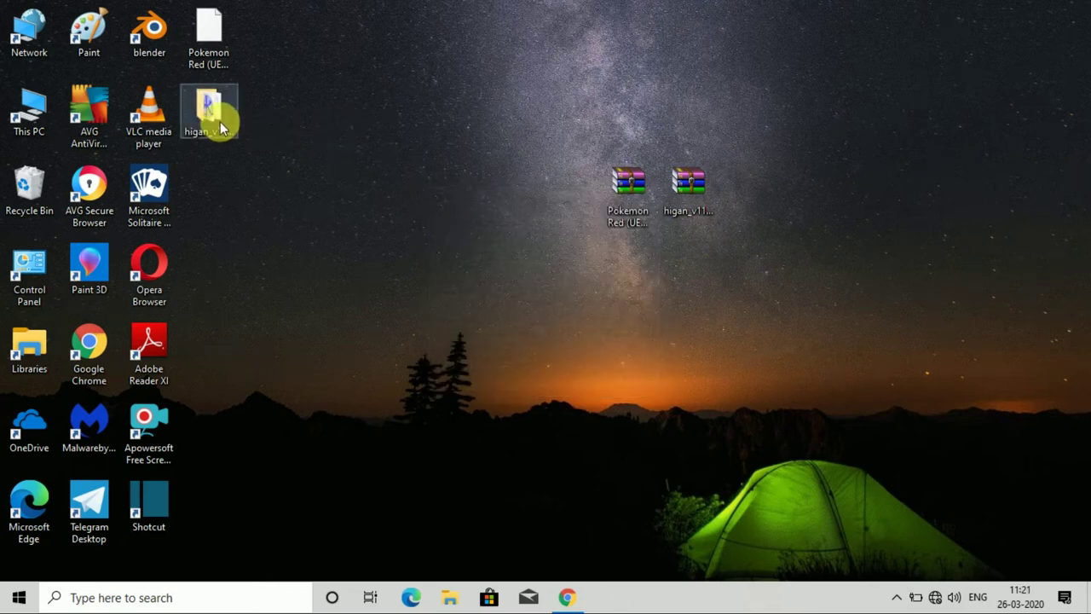
Step: Open the higan_v110-windows folder maximized and run icarus, allowing it past SmartScreen
{"action": "left_click", "coordinate": [217, 119]}
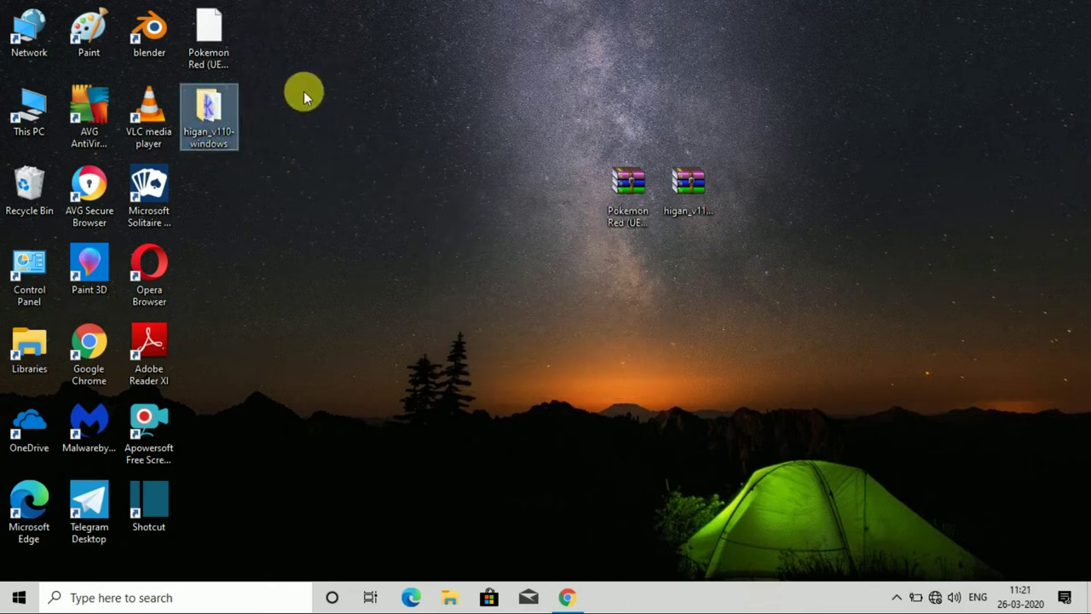
{"action": "left_click", "coordinate": [208, 100]}
{"action": "left_click", "coordinate": [363, 94]}
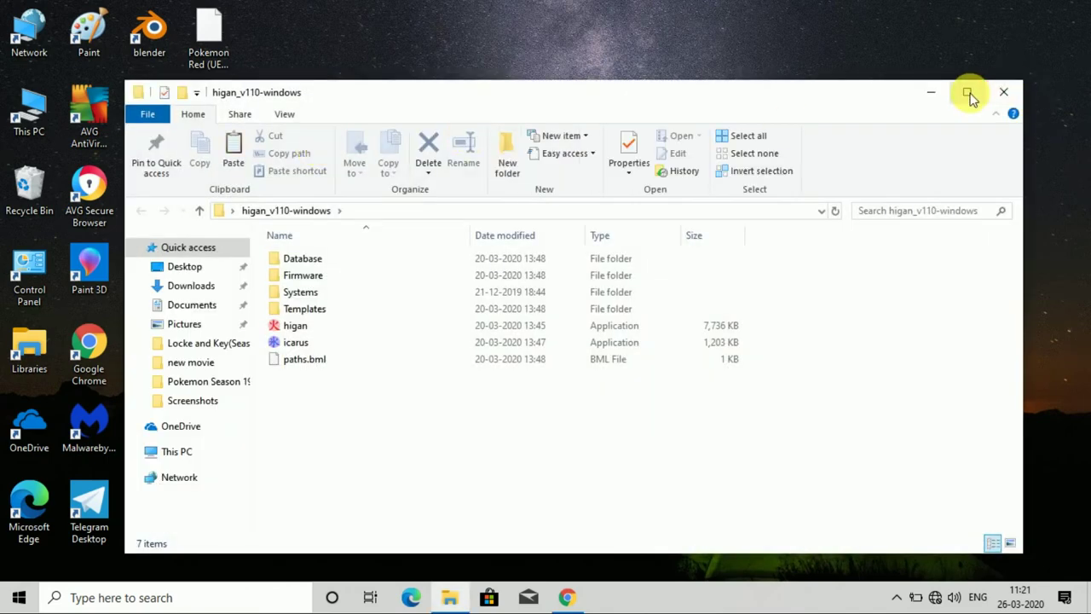
{"action": "left_click", "coordinate": [967, 92]}
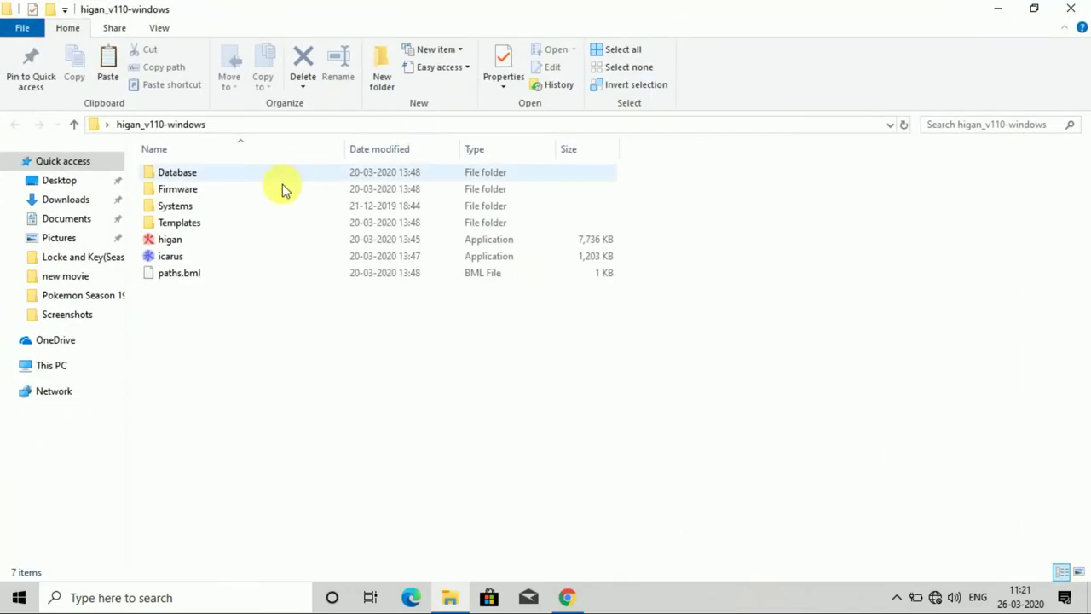
{"action": "double_click", "coordinate": [181, 256]}
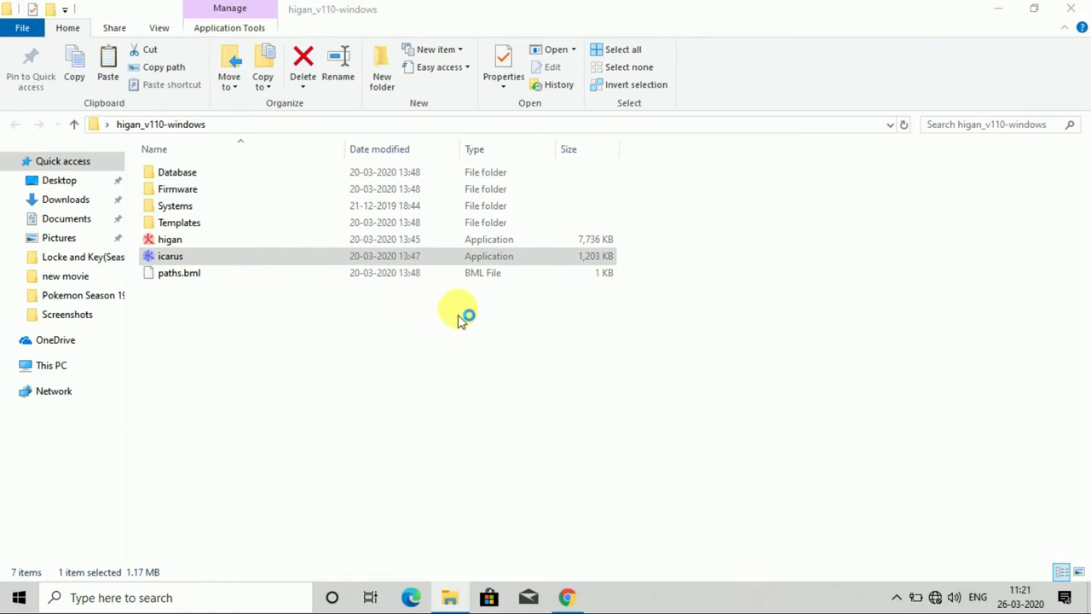
{"action": "left_click", "coordinate": [607, 443]}
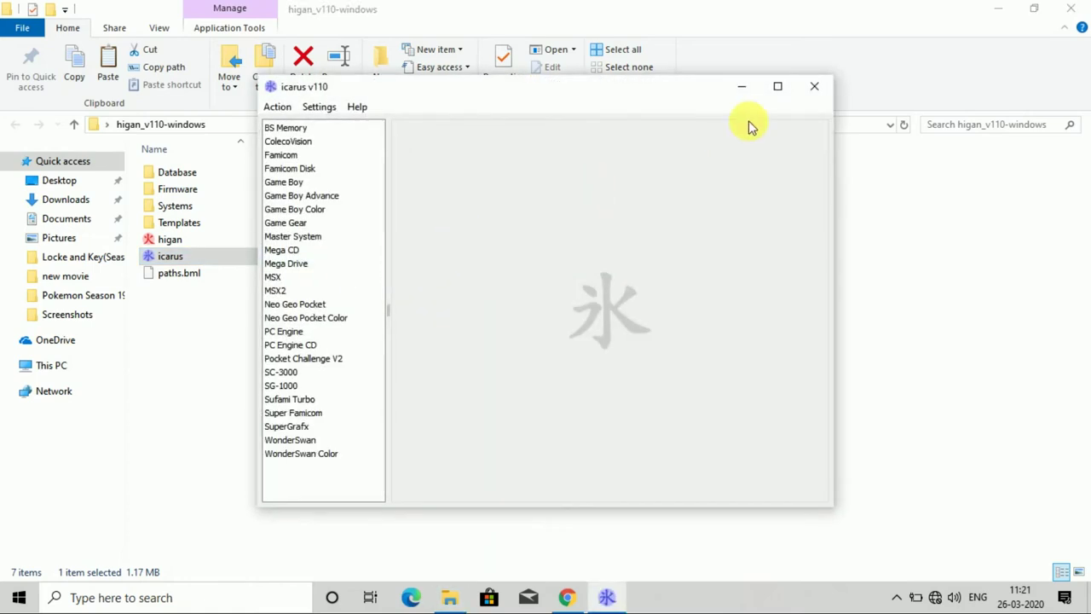
Step: Import Pokemon Red (UE) [S][!].gb from the Desktop into the Game Boy library, then close icarus
{"action": "left_click", "coordinate": [286, 182]}
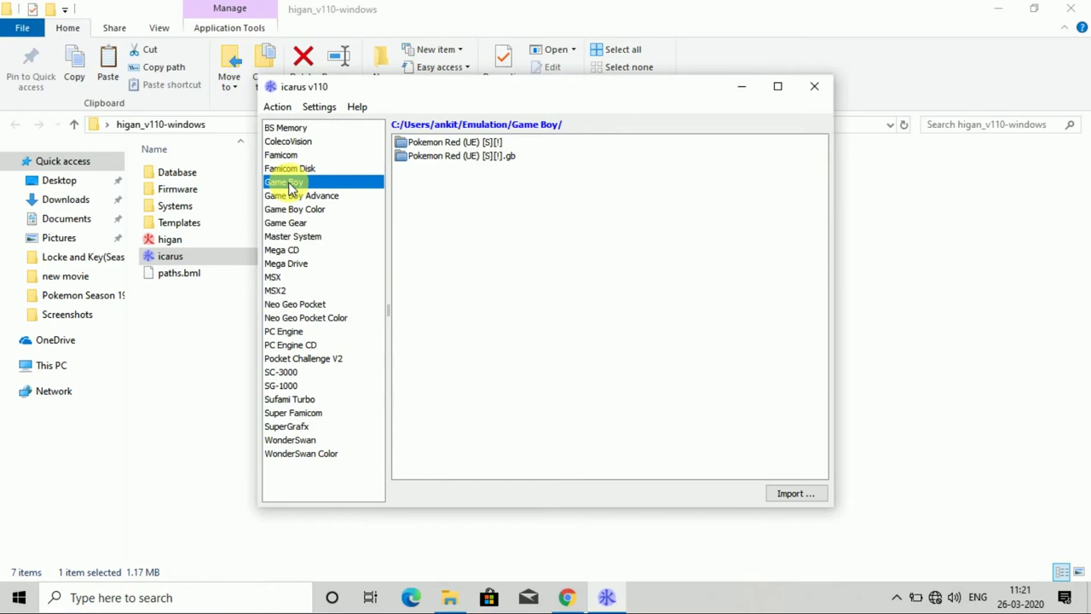
{"action": "left_click", "coordinate": [501, 157]}
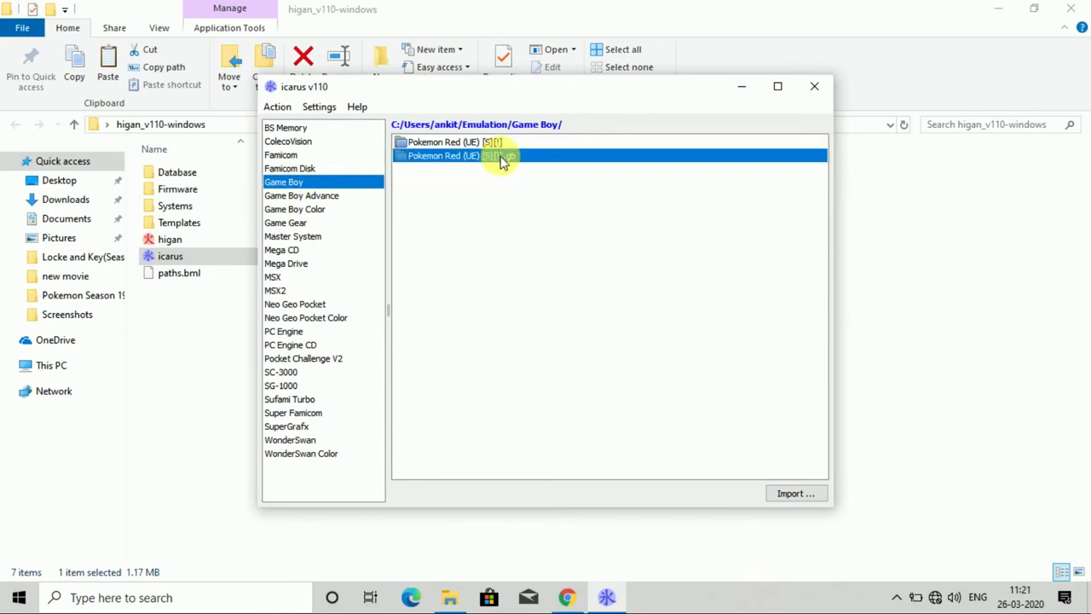
{"action": "left_click", "coordinate": [791, 492]}
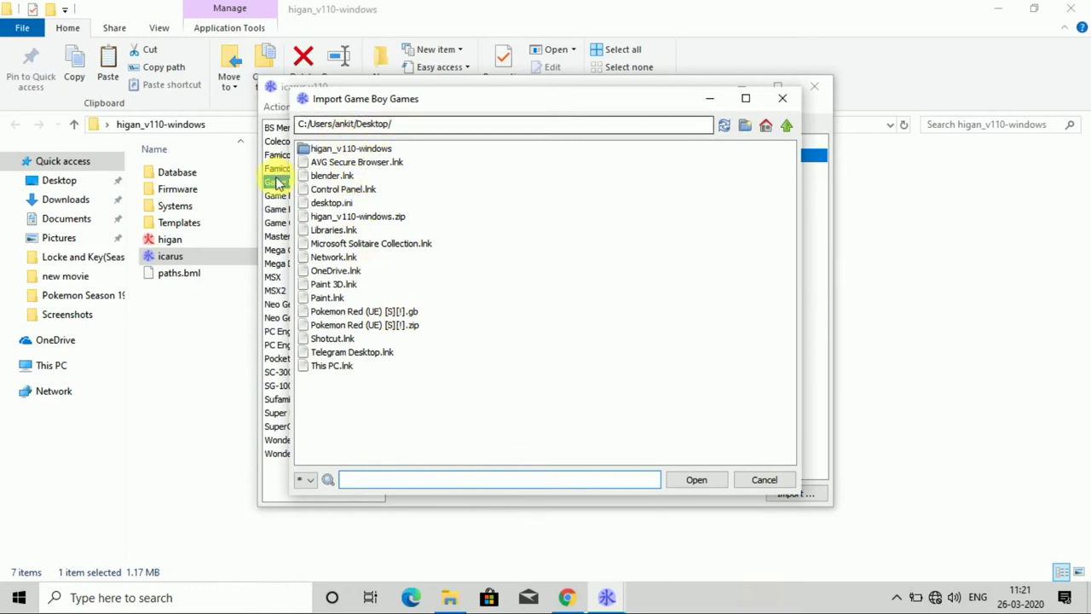
{"action": "left_click", "coordinate": [413, 313]}
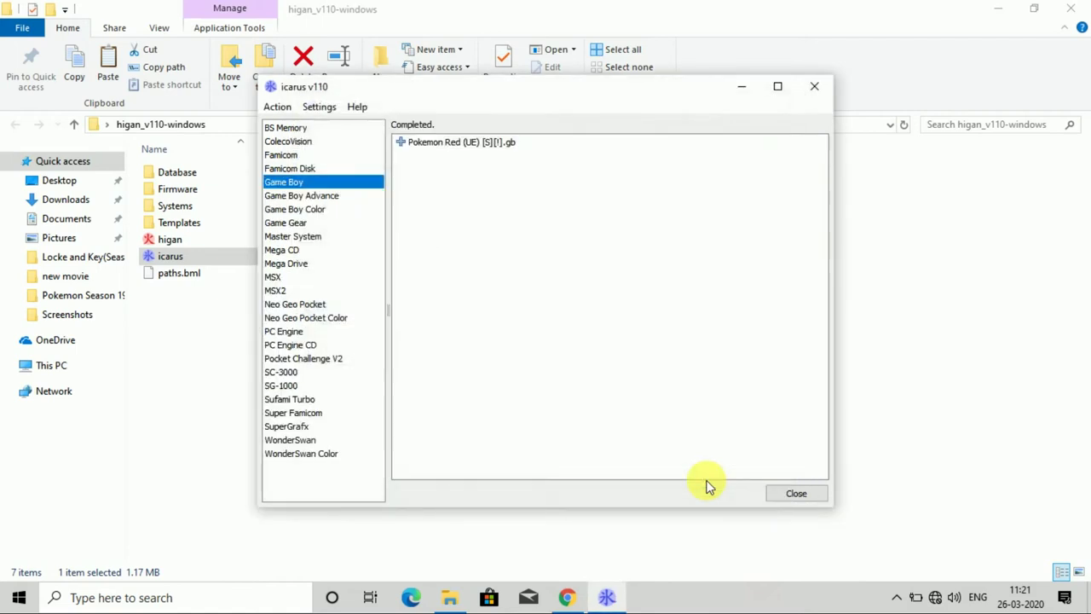
{"action": "left_click", "coordinate": [805, 492]}
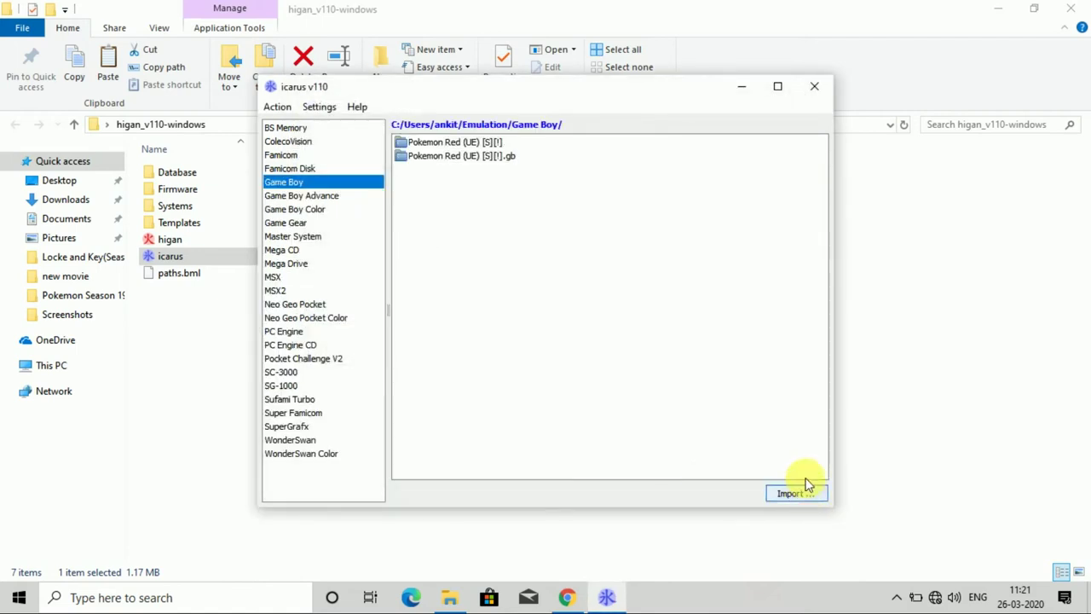
{"action": "left_click", "coordinate": [815, 90]}
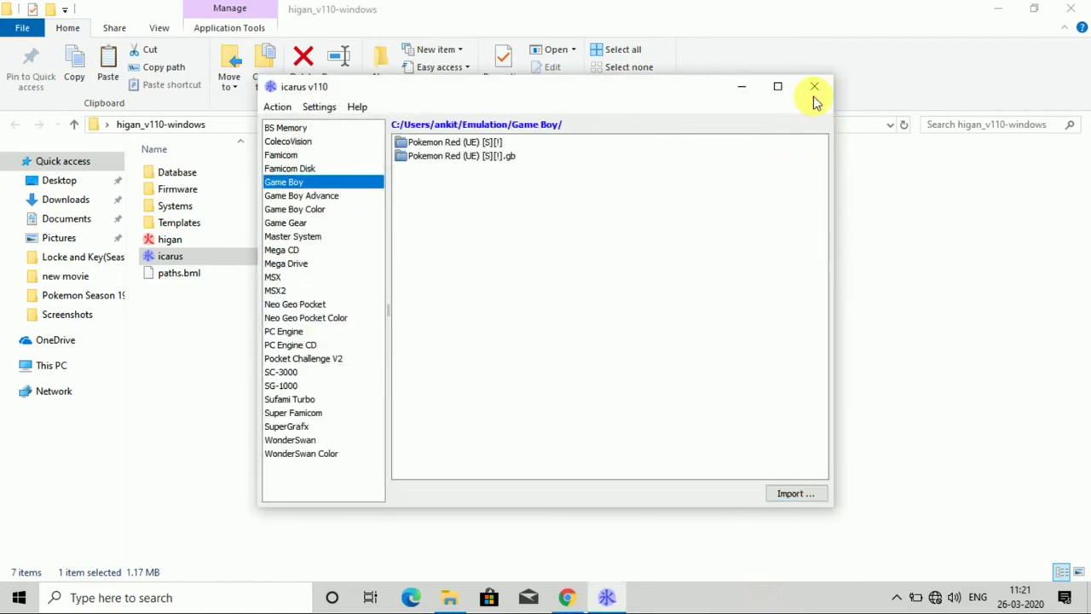
Step: Launch higan.exe, review its Hotkeys settings, and switch the panel from Settings to Systems
{"action": "double_click", "coordinate": [246, 240]}
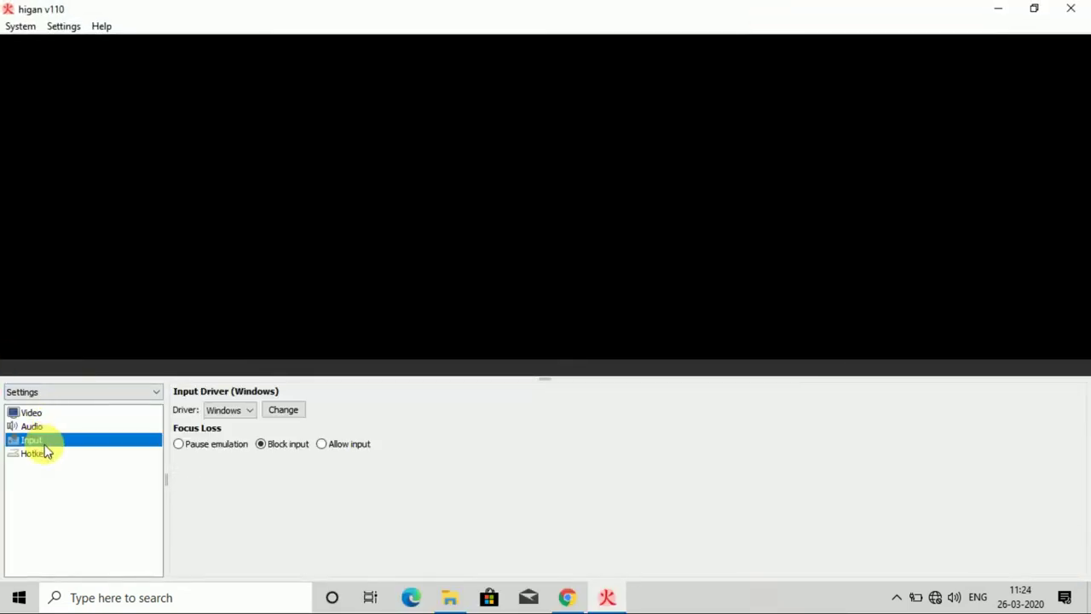
{"action": "left_click", "coordinate": [36, 454]}
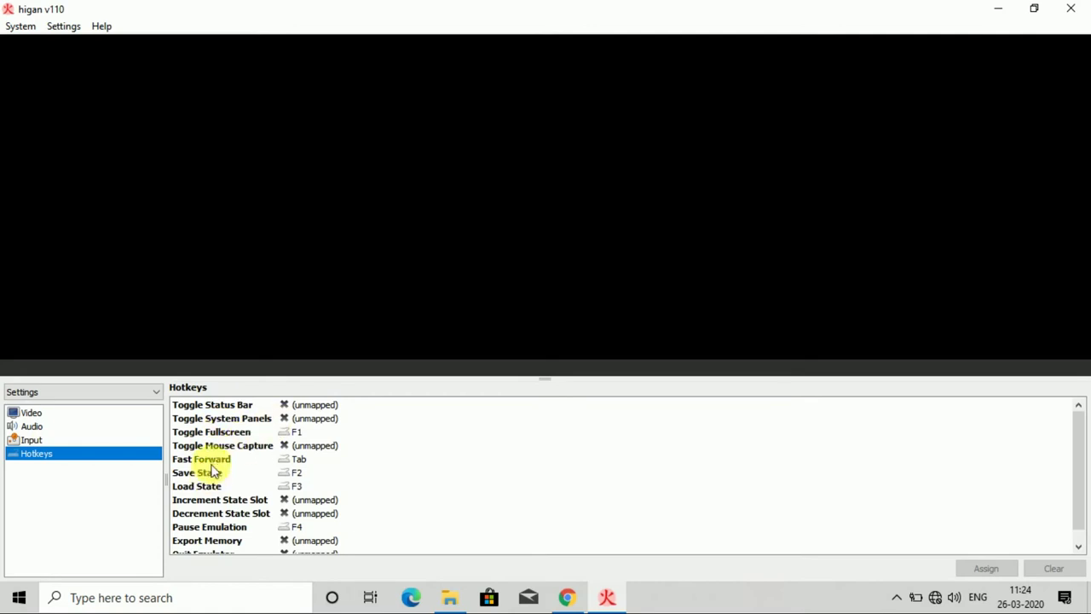
{"action": "scroll", "coordinate": [205, 503], "scroll_direction": "down", "scroll_amount": 1}
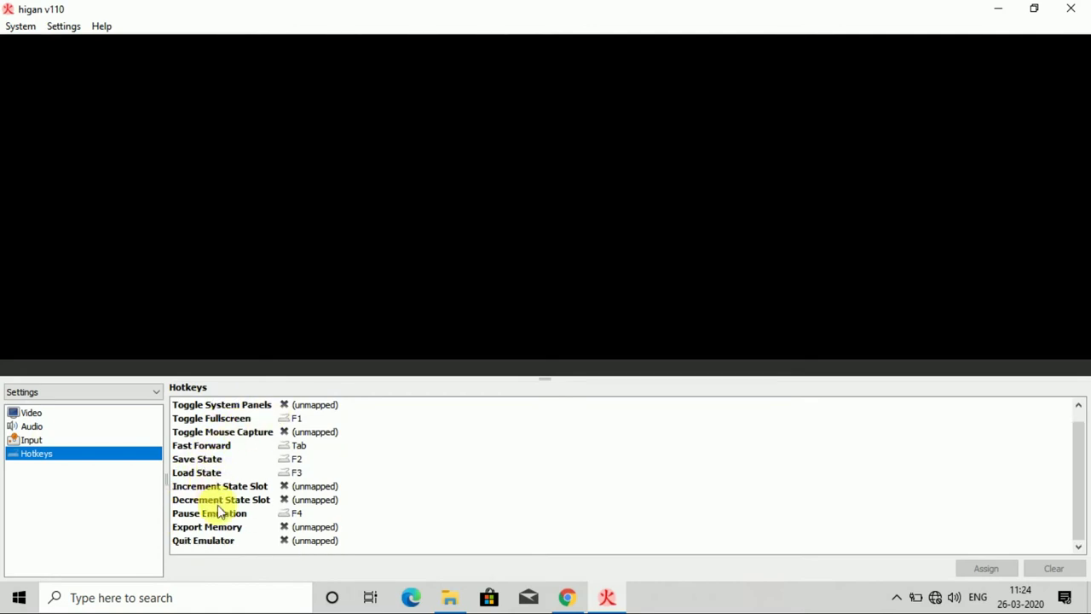
{"action": "left_click", "coordinate": [102, 390]}
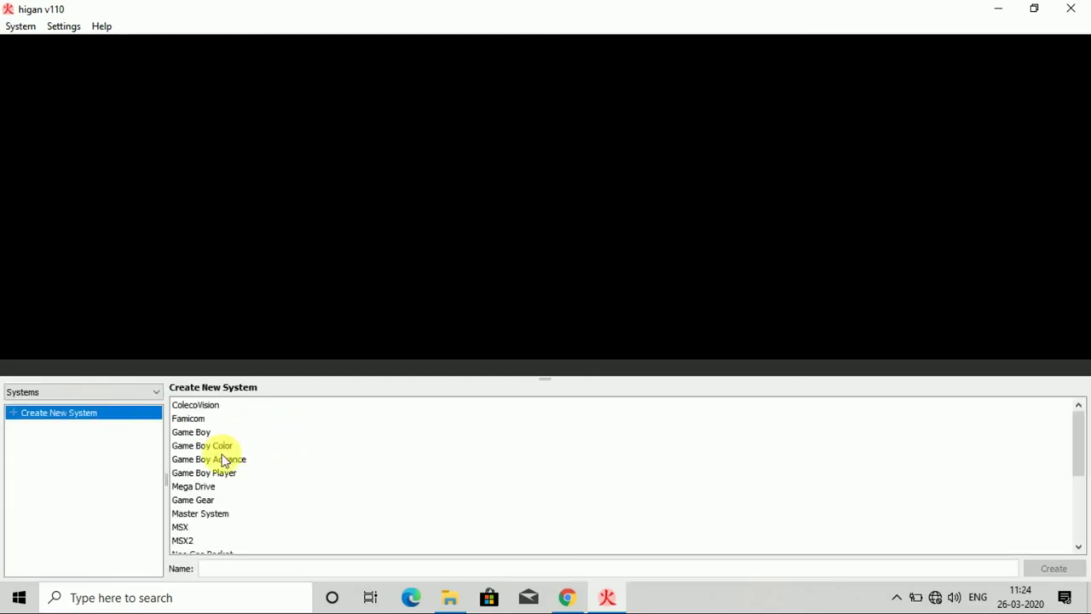
Step: Choose Game Boy under Create New System for the new system
{"action": "left_click", "coordinate": [205, 433]}
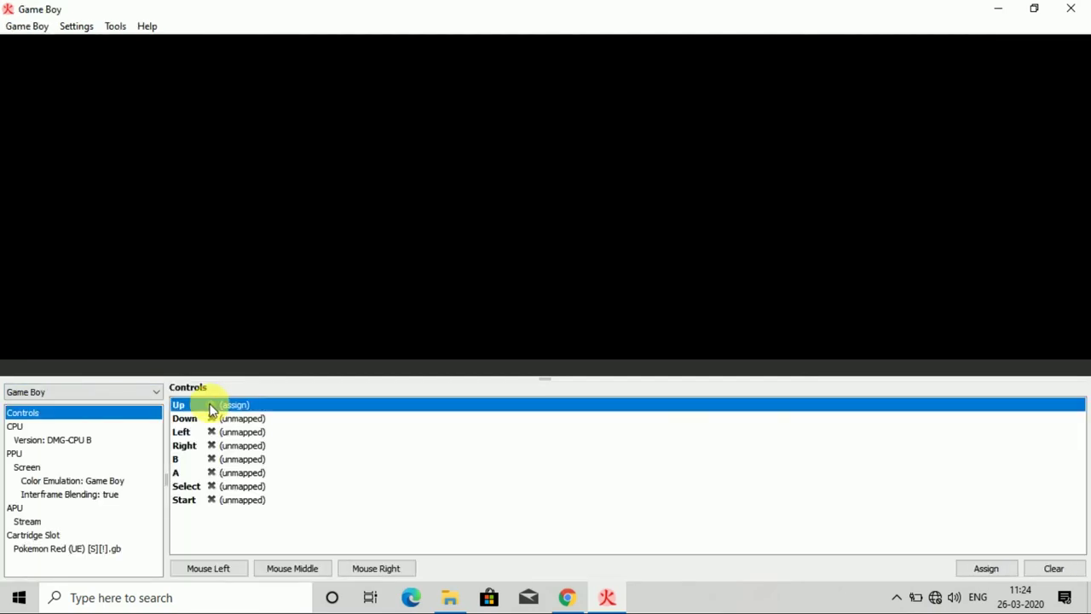
Step: Map the Game Boy Up, Down, Left and Right controls to the keyboard arrow keys
{"action": "key", "text": "Up"}
{"action": "double_click", "coordinate": [226, 414]}
{"action": "key", "text": "Down"}
{"action": "double_click", "coordinate": [226, 432]}
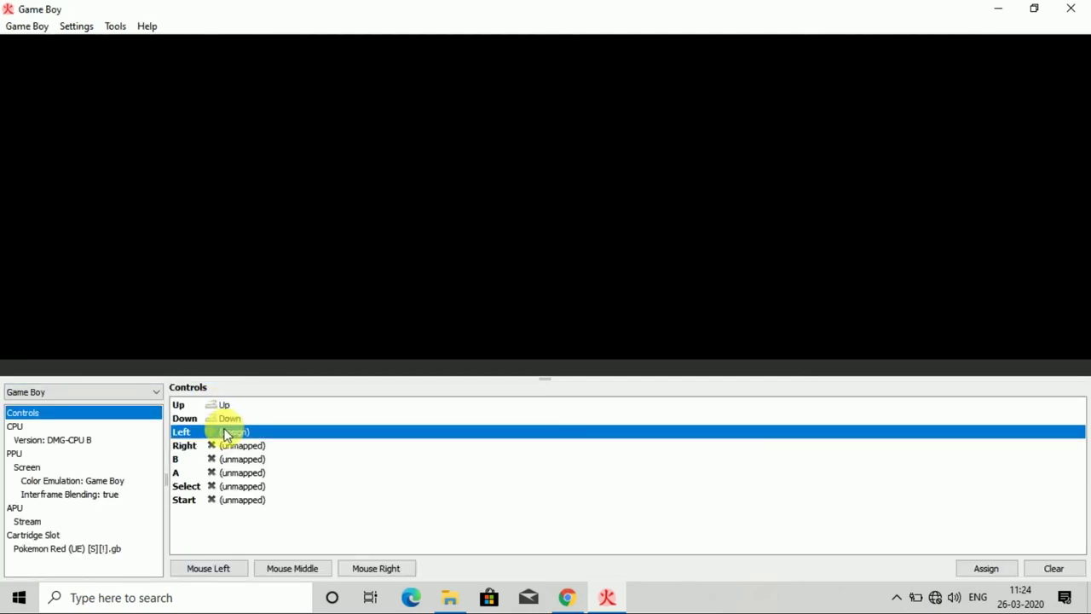
{"action": "key", "text": "Left"}
{"action": "double_click", "coordinate": [232, 442]}
{"action": "key", "text": "Right"}
Step: Map B to the A key, A to D, Select to Spacebar, and Start to Return
{"action": "double_click", "coordinate": [238, 458]}
{"action": "key", "text": "a"}
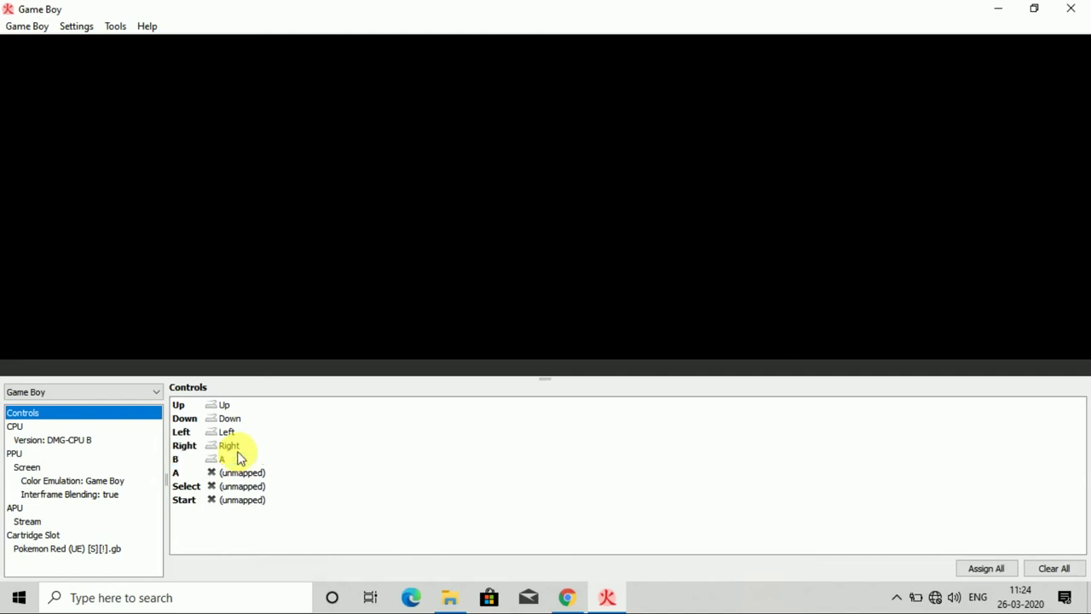
{"action": "double_click", "coordinate": [239, 470]}
{"action": "key", "text": "d"}
{"action": "double_click", "coordinate": [240, 484]}
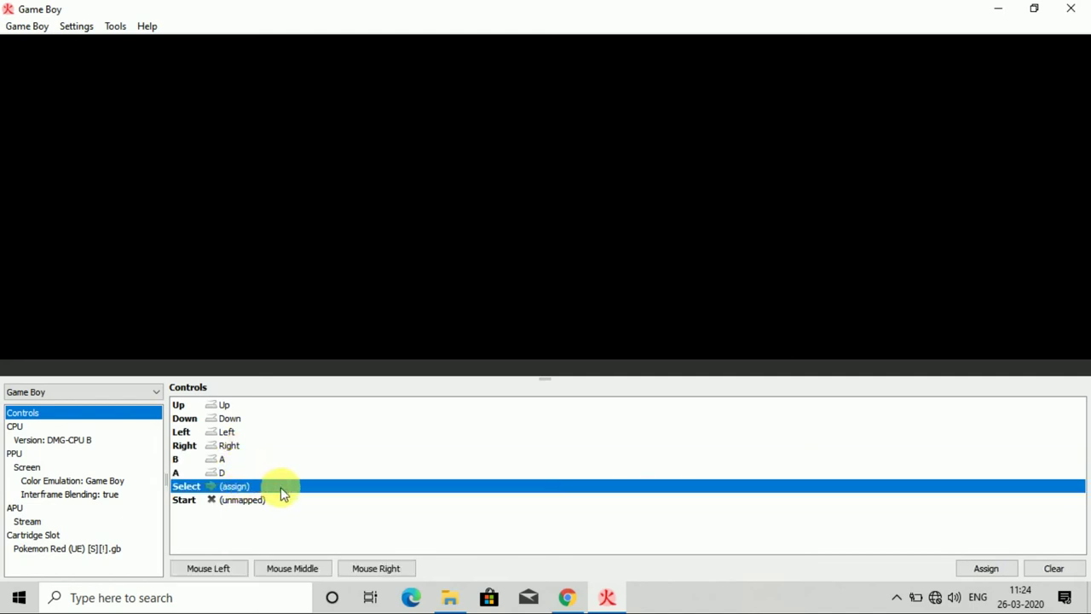
{"action": "key", "text": "space"}
{"action": "double_click", "coordinate": [265, 500]}
{"action": "key", "text": "Return"}
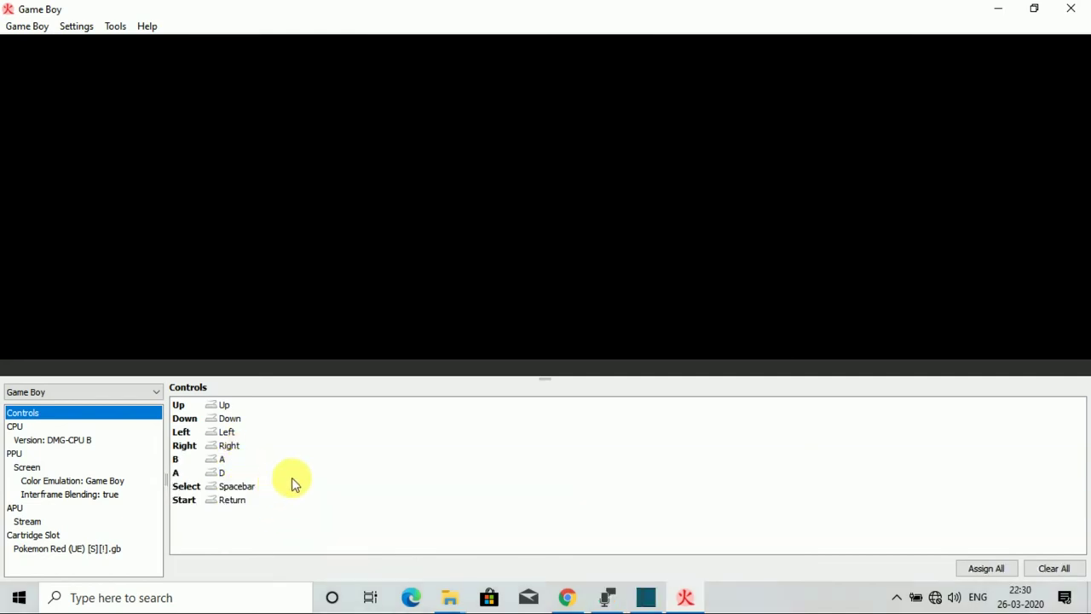
{"action": "left_click", "coordinate": [50, 537]}
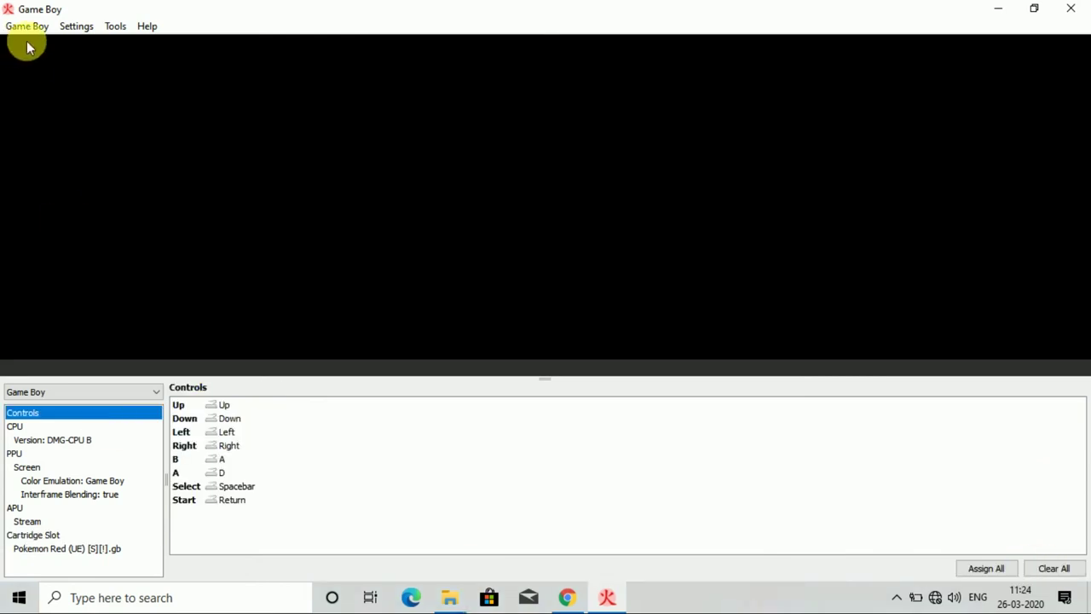
Step: Power on Pokemon Red, hide the system panels, and advance from the title screen to NEW GAME
{"action": "left_click", "coordinate": [34, 28]}
{"action": "left_click", "coordinate": [45, 44]}
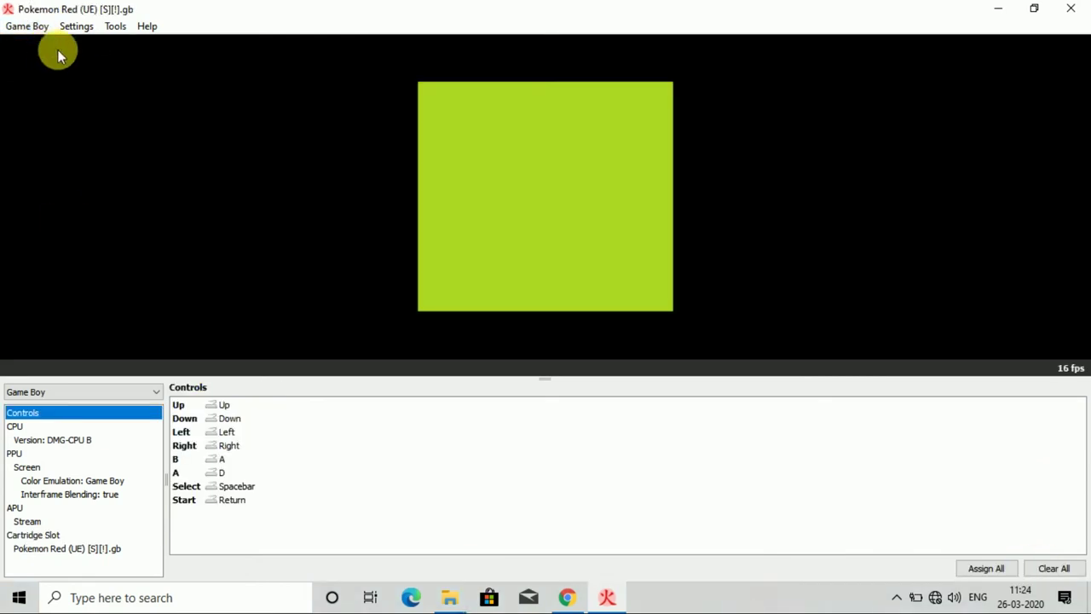
{"action": "left_click", "coordinate": [74, 27]}
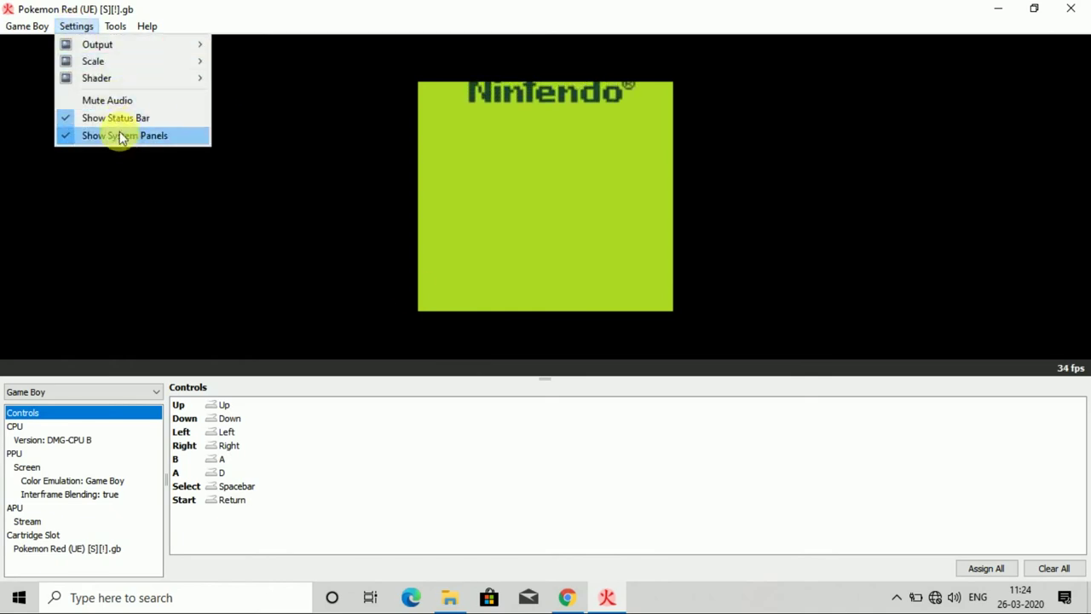
{"action": "left_click", "coordinate": [119, 136]}
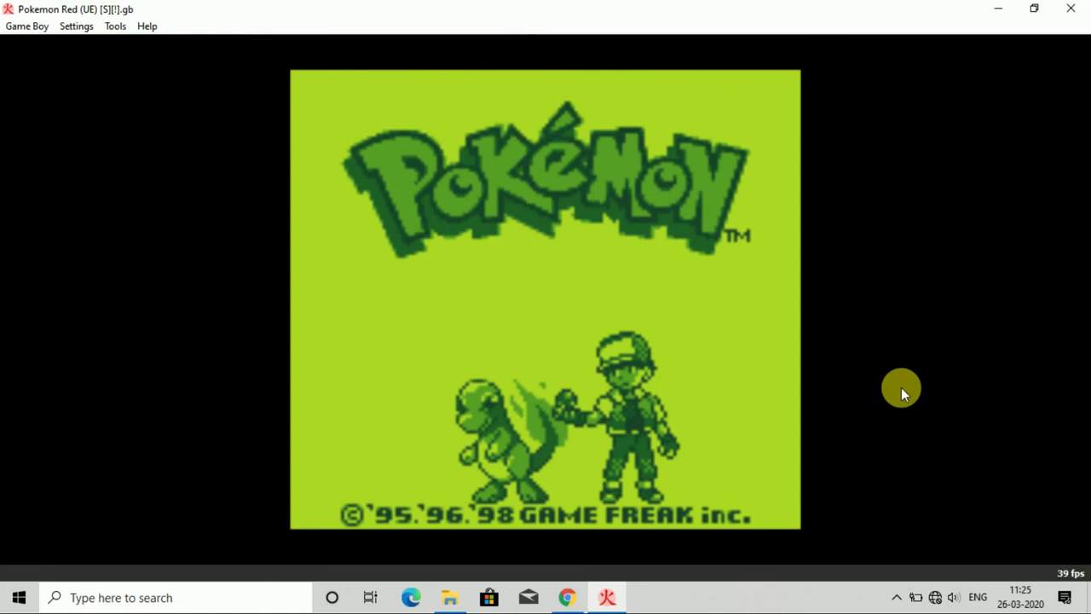
{"action": "key", "text": "Return"}
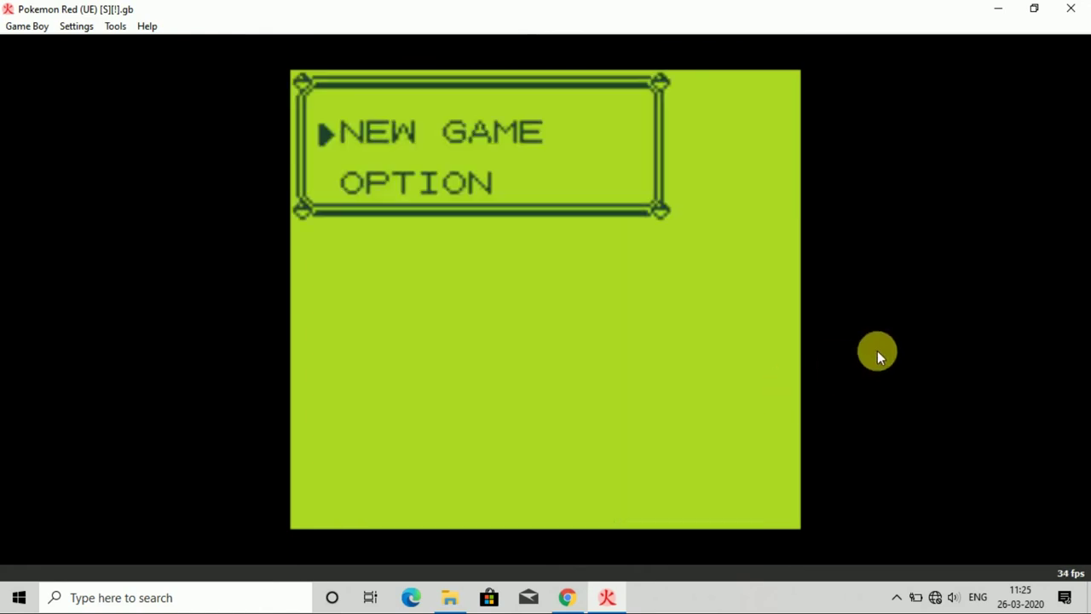